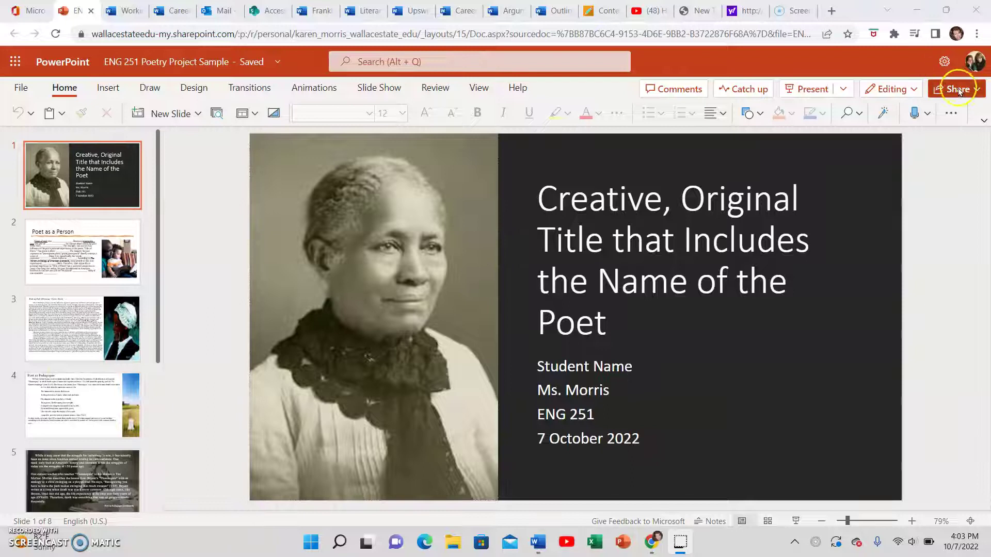
Open the File options for the 8-slide ENG 251 Poetry Project Sample deck
{"action": "left_click", "coordinate": [933, 88]}
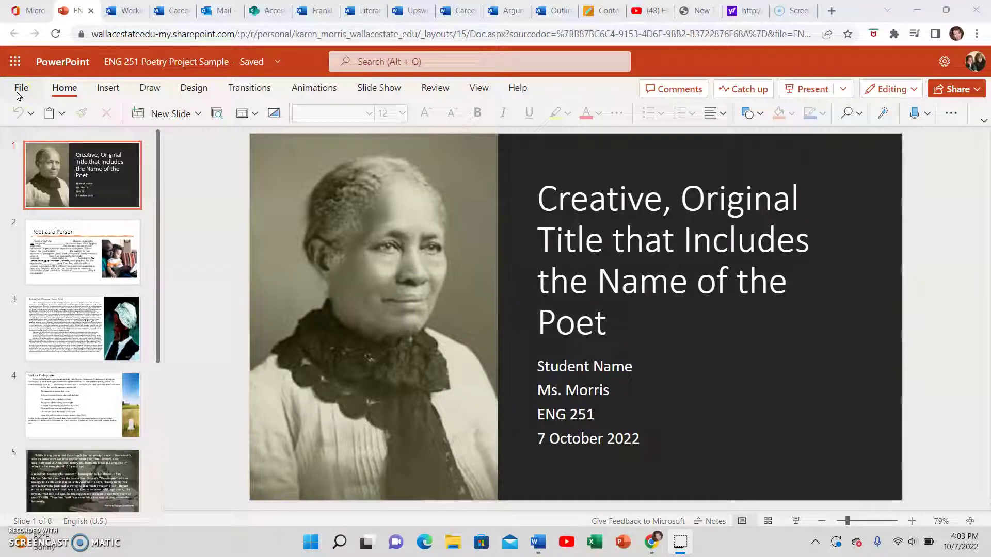
Save a PDF copy of the ENG 251 Poetry Project Sample deck to the computer
{"action": "left_click", "coordinate": [22, 88]}
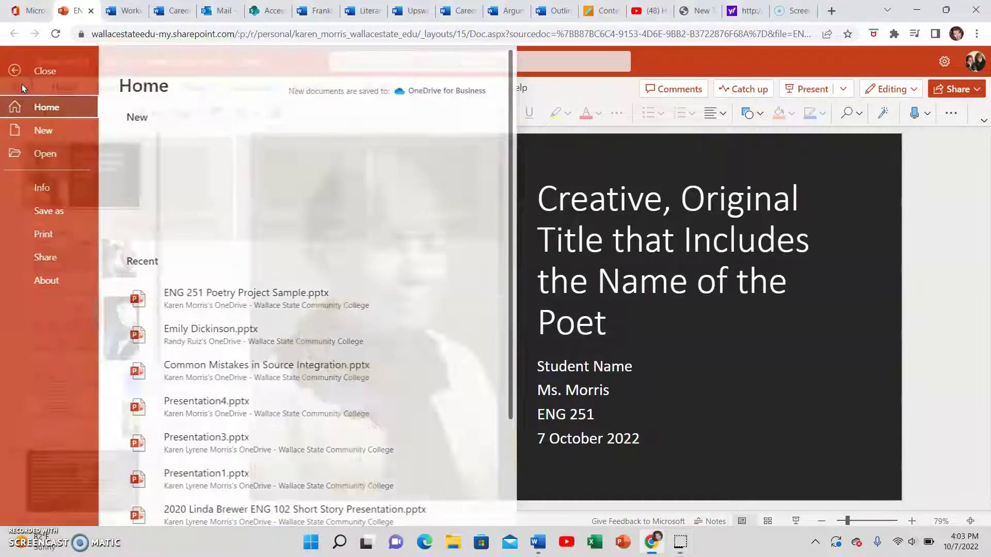
{"action": "left_click", "coordinate": [54, 212]}
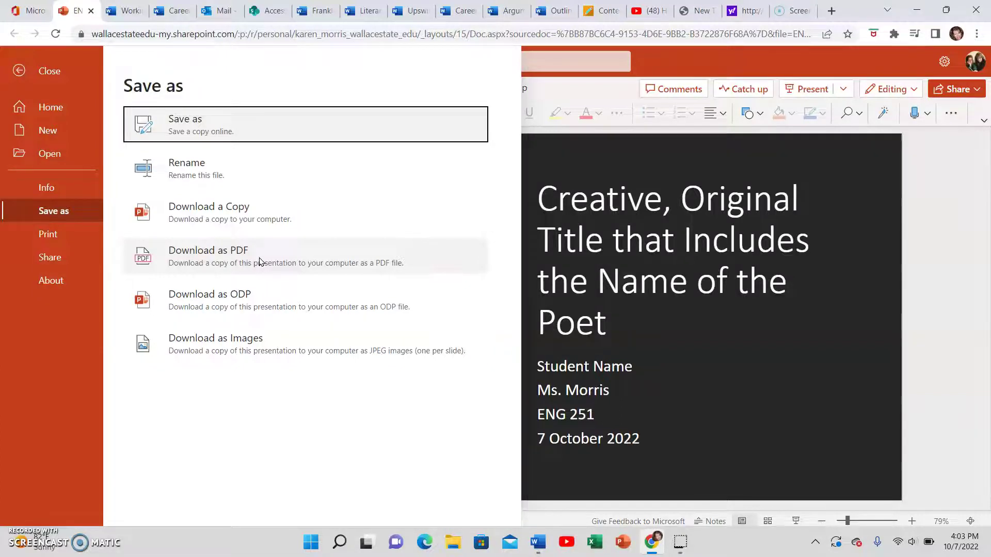
{"action": "left_click", "coordinate": [259, 262]}
{"action": "left_click", "coordinate": [504, 311]}
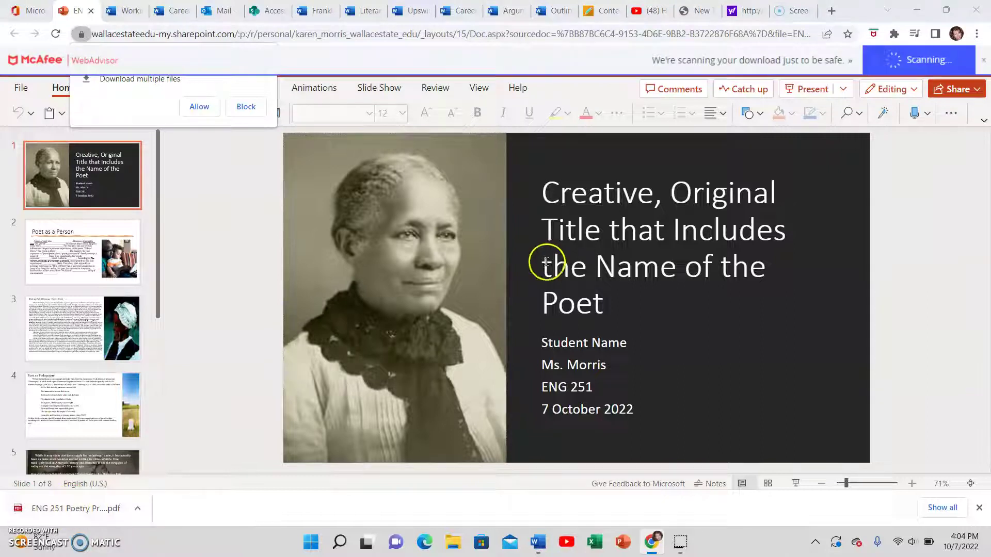
In student preview, open the Poetry Project Due Oct. 7 folder and its upload forum
{"action": "left_click", "coordinate": [602, 10]}
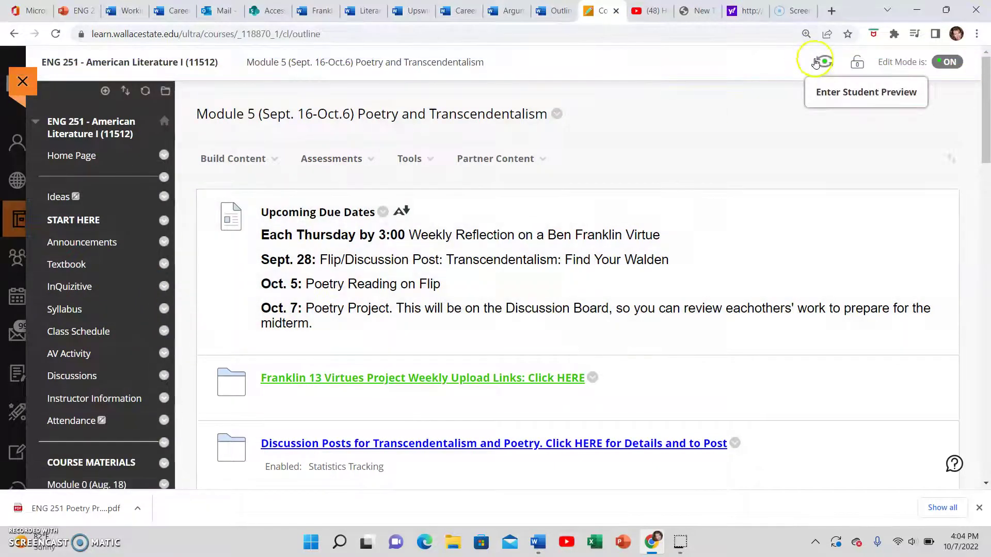
{"action": "left_click", "coordinate": [825, 60]}
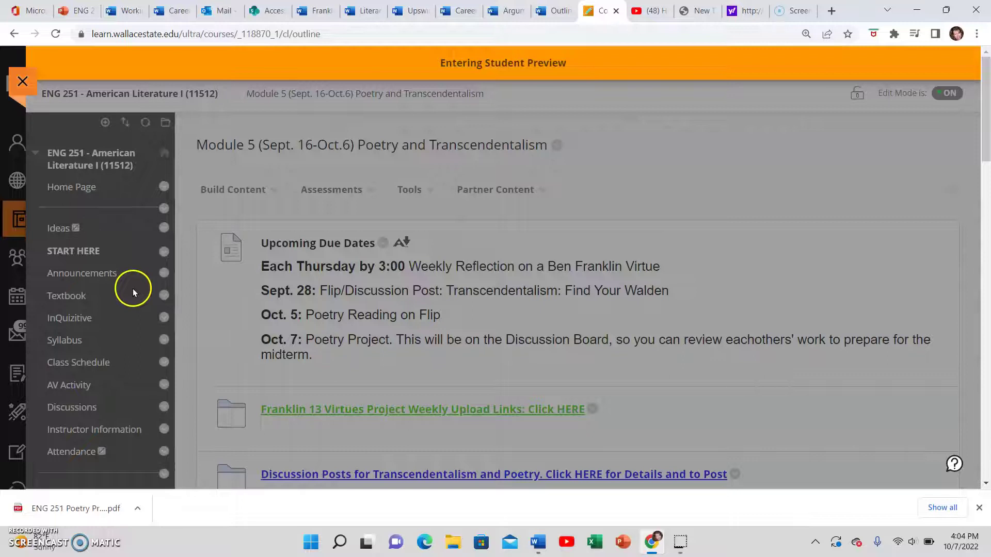
{"action": "scroll", "coordinate": [133, 286], "scroll_direction": "down", "scroll_amount": 5}
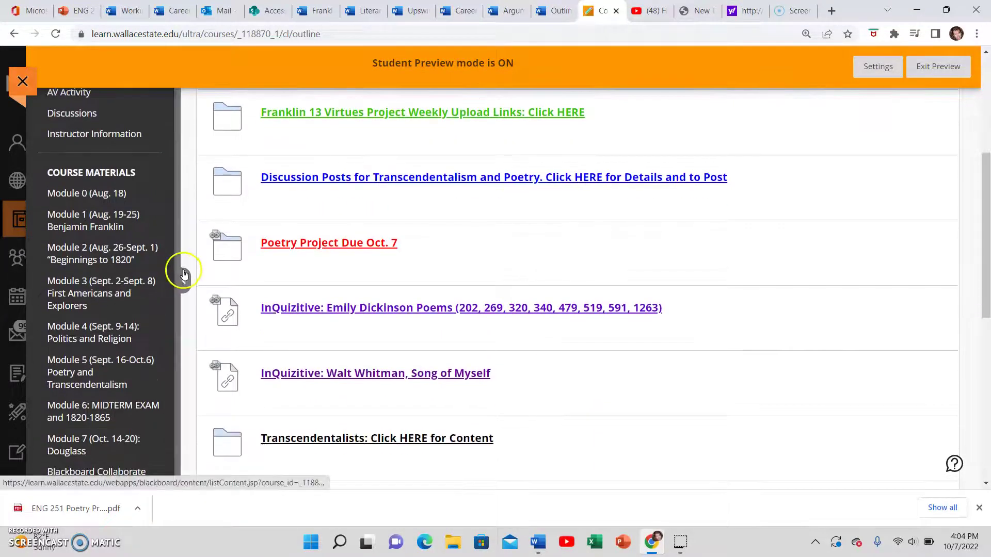
{"action": "left_click", "coordinate": [375, 241]}
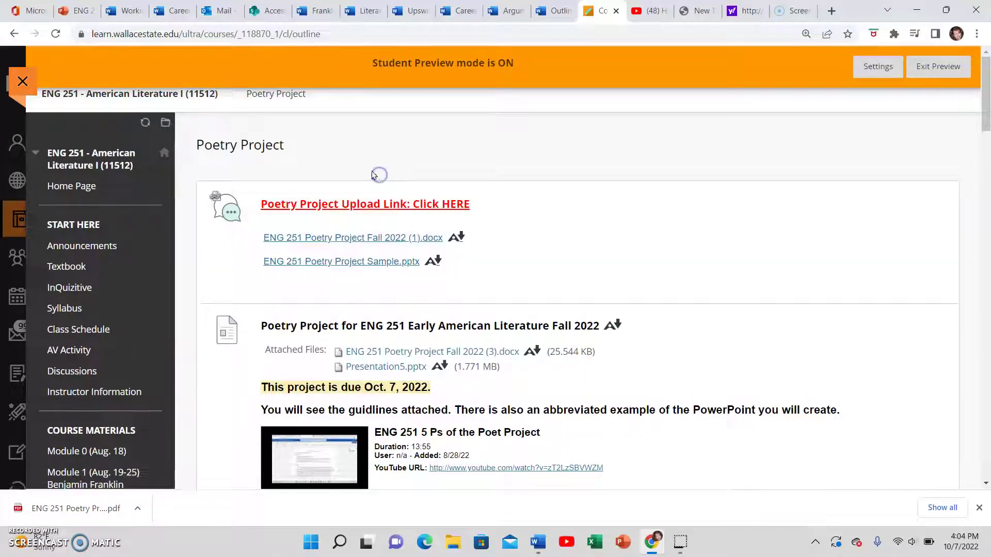
{"action": "left_click", "coordinate": [360, 203]}
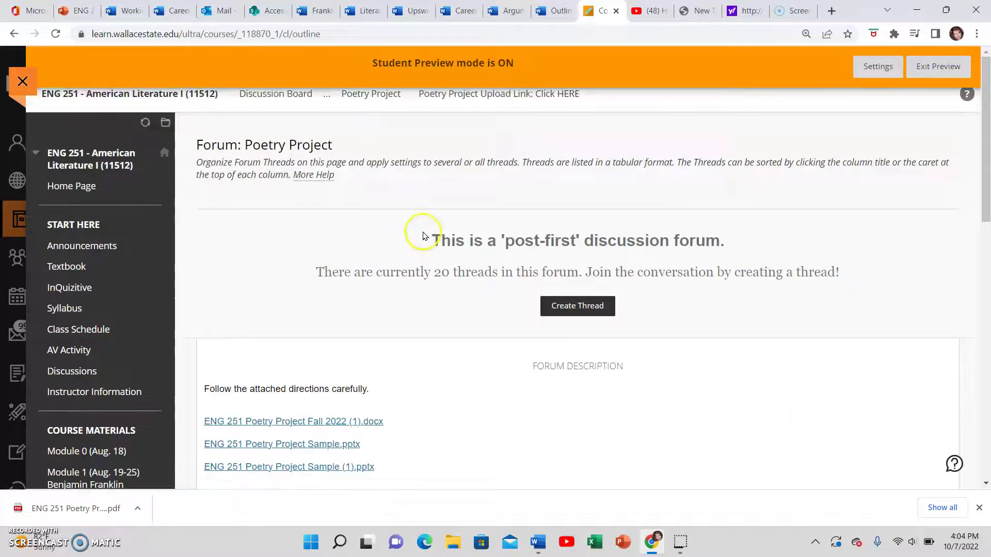
{"action": "scroll", "coordinate": [429, 225], "scroll_direction": "down", "scroll_amount": 4}
Start a new thread in the Poetry Project forum and locate its Attachments section
{"action": "left_click", "coordinate": [591, 113]}
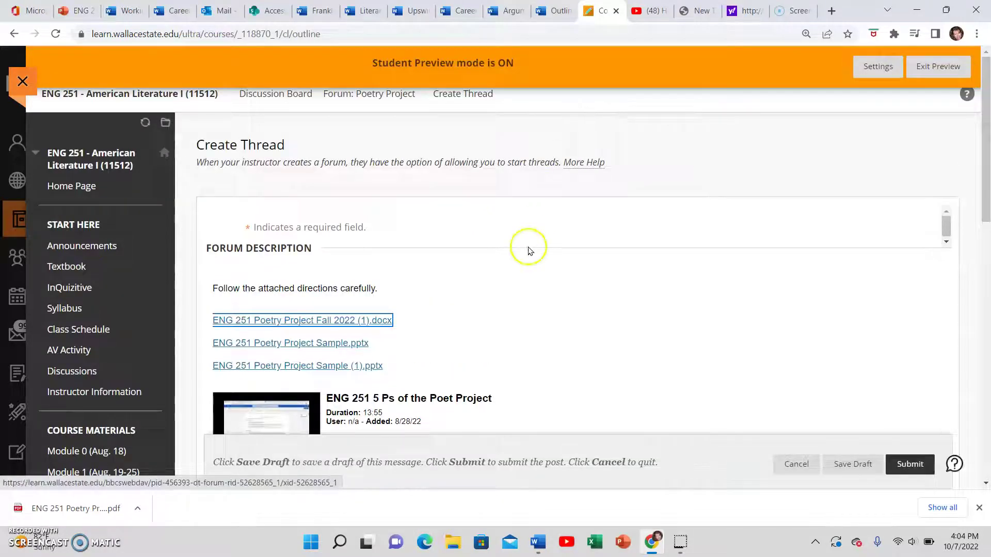
{"action": "scroll", "coordinate": [528, 252], "scroll_direction": "down", "scroll_amount": 5}
{"action": "scroll", "coordinate": [496, 237], "scroll_direction": "down", "scroll_amount": 1}
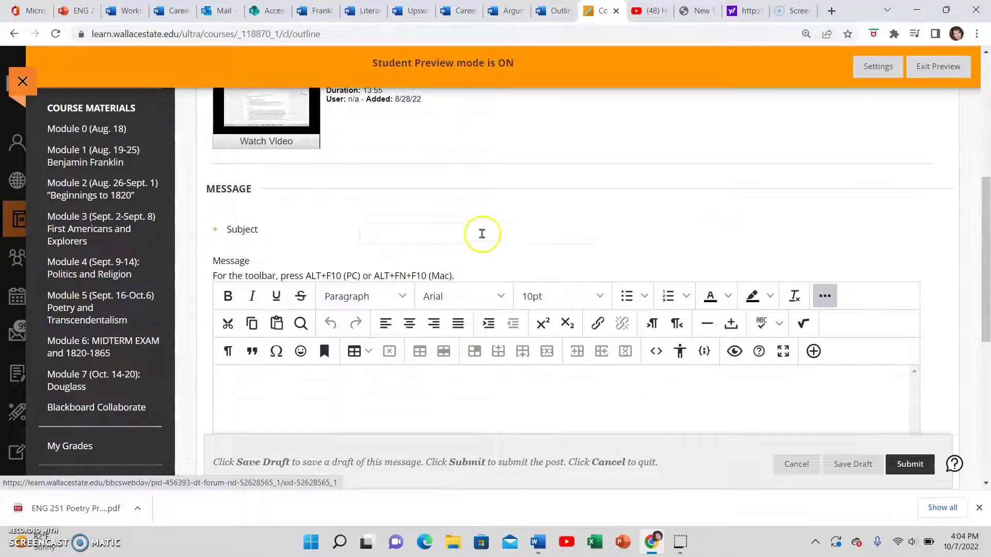
{"action": "scroll", "coordinate": [369, 241], "scroll_direction": "down", "scroll_amount": 2}
{"action": "scroll", "coordinate": [369, 241], "scroll_direction": "up", "scroll_amount": 8}
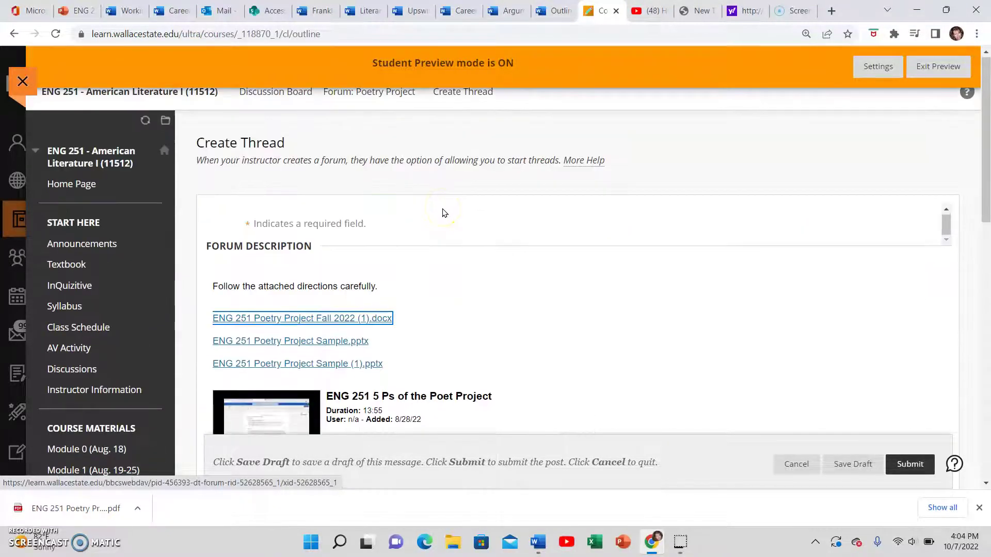
{"action": "scroll", "coordinate": [443, 213], "scroll_direction": "down", "scroll_amount": 8}
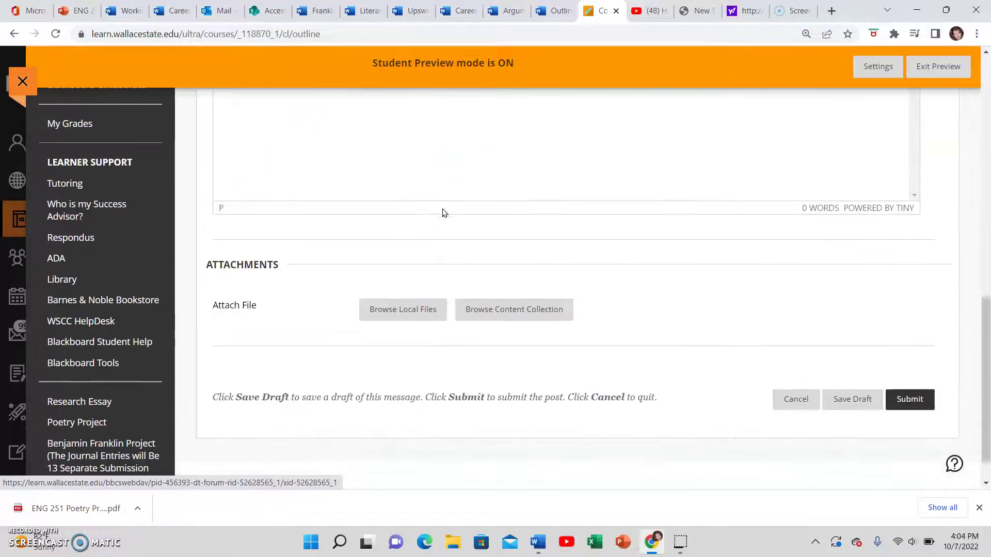
{"action": "scroll", "coordinate": [443, 212], "scroll_direction": "up", "scroll_amount": 1}
Attach ENG 251 Poetry Project Sample.pdf from the Downloads folder to the thread
{"action": "left_click", "coordinate": [386, 373]}
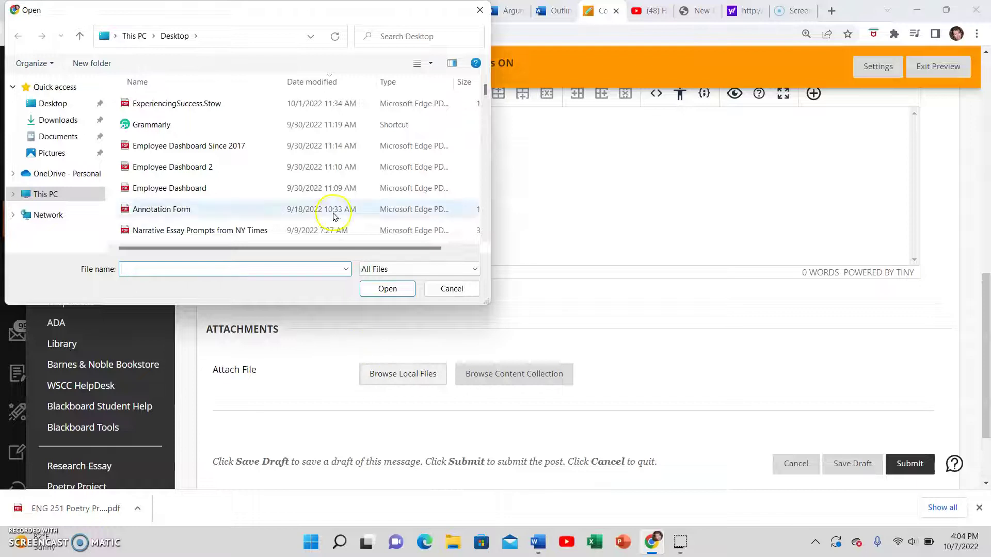
{"action": "left_click", "coordinate": [61, 123]}
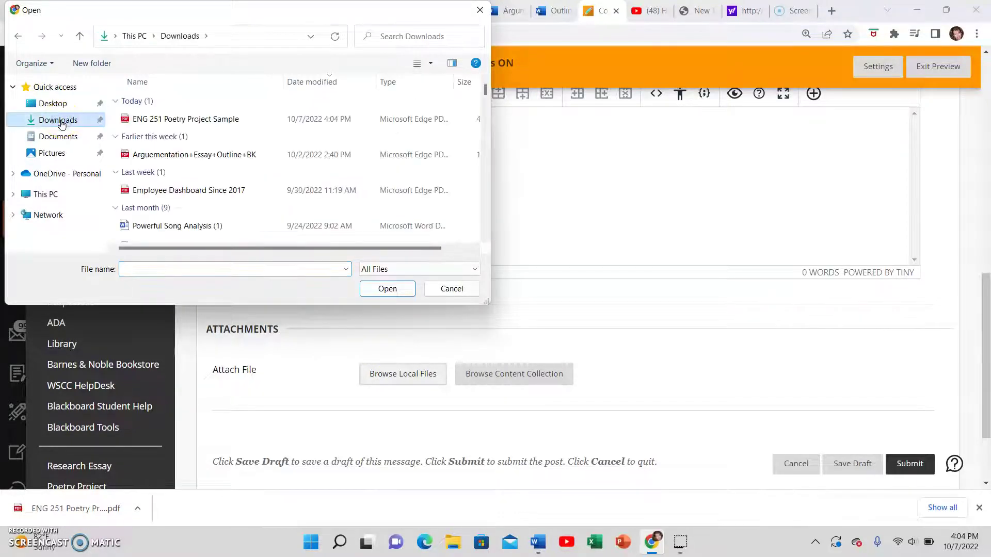
{"action": "left_click", "coordinate": [205, 122]}
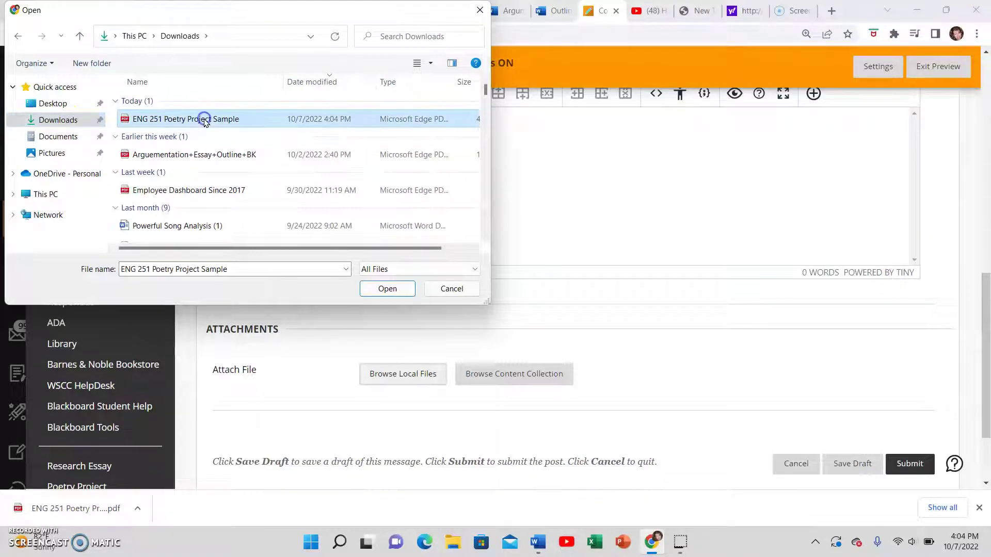
{"action": "left_click", "coordinate": [396, 294]}
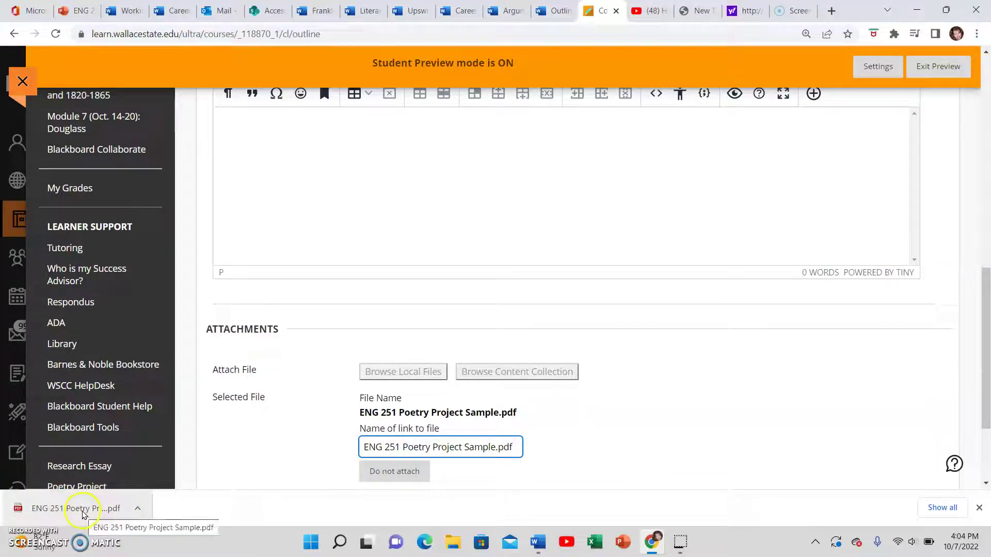
{"action": "left_click_drag", "start_coordinate": [73, 506], "coordinate": [388, 234]}
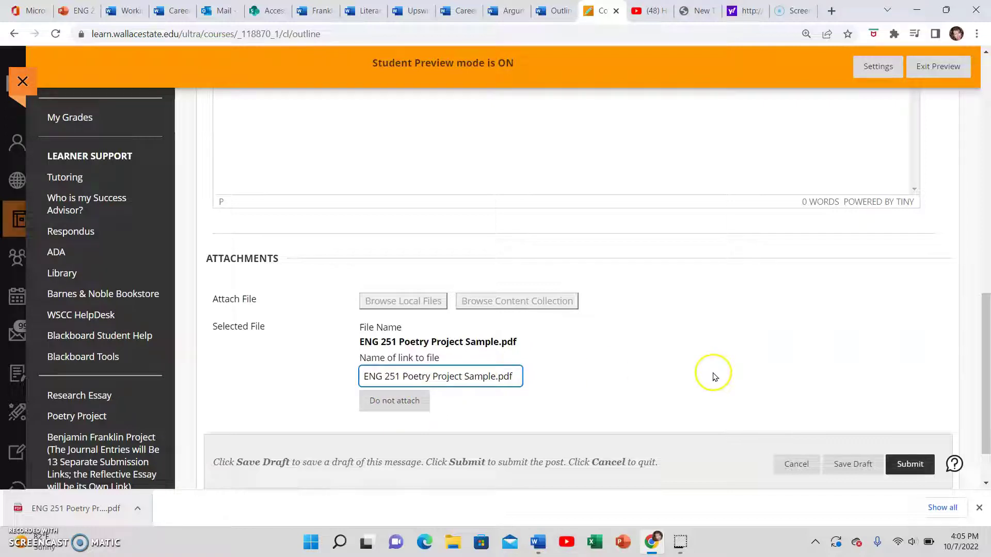
{"action": "left_click", "coordinate": [910, 464]}
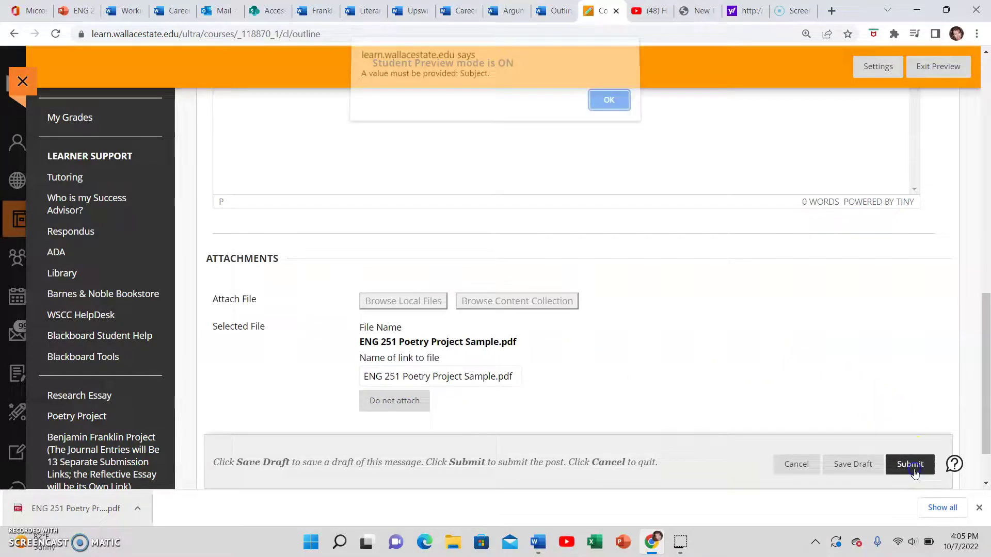
{"action": "left_click", "coordinate": [608, 105]}
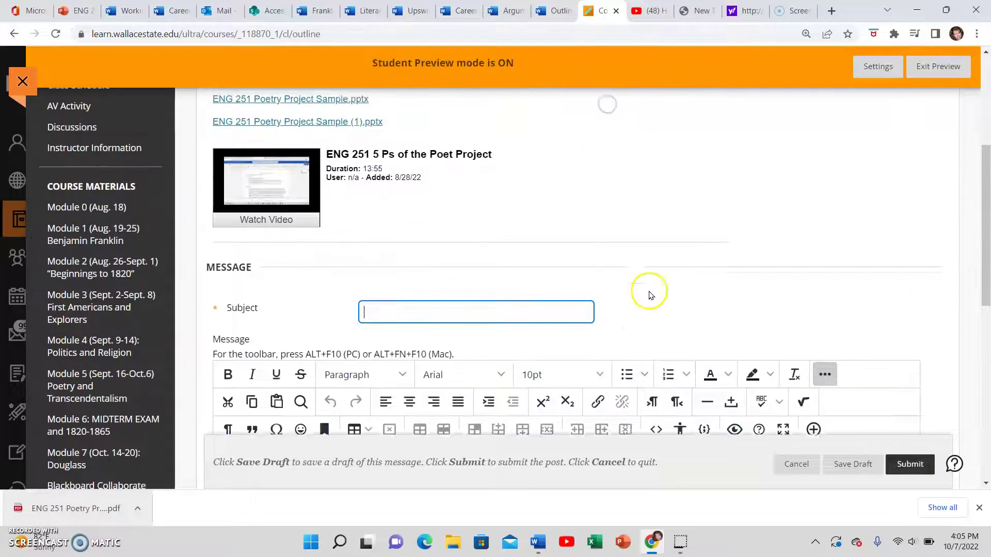
{"action": "scroll", "coordinate": [531, 216], "scroll_direction": "up", "scroll_amount": 2}
{"action": "scroll", "coordinate": [436, 251], "scroll_direction": "down", "scroll_amount": 3}
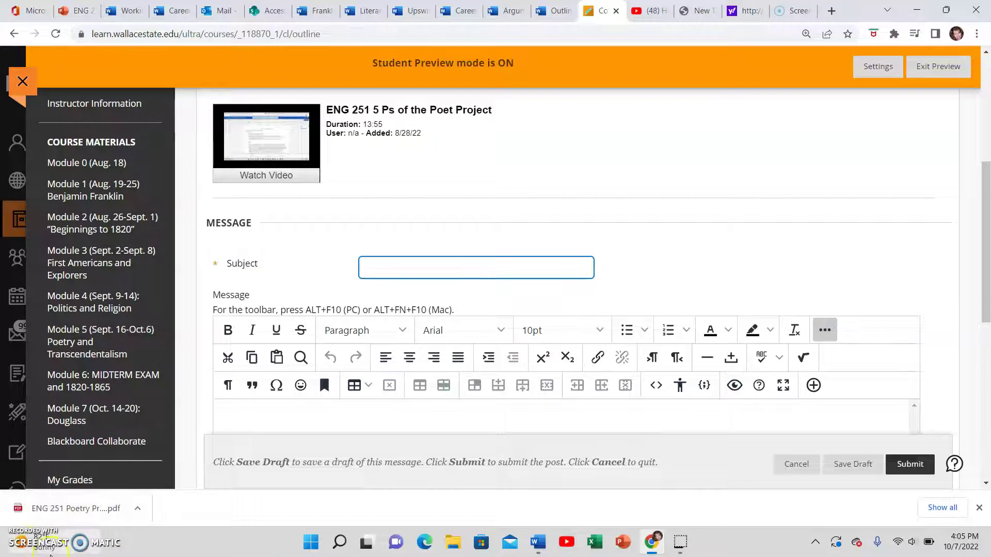
Title the thread 'Sample Poetry Project with Various Poets' and browse the message's Add content choices
{"action": "left_click", "coordinate": [25, 539]}
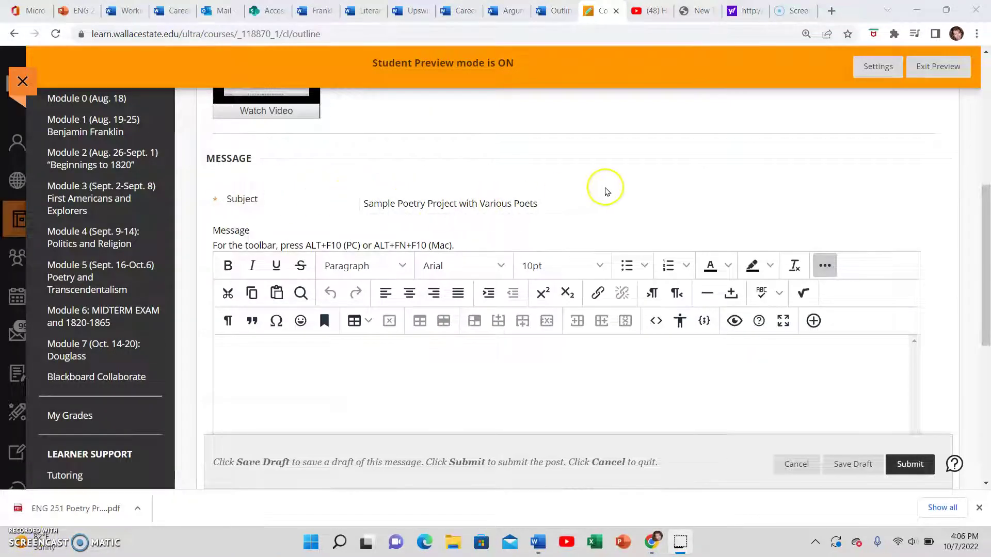
{"action": "left_click", "coordinate": [347, 356]}
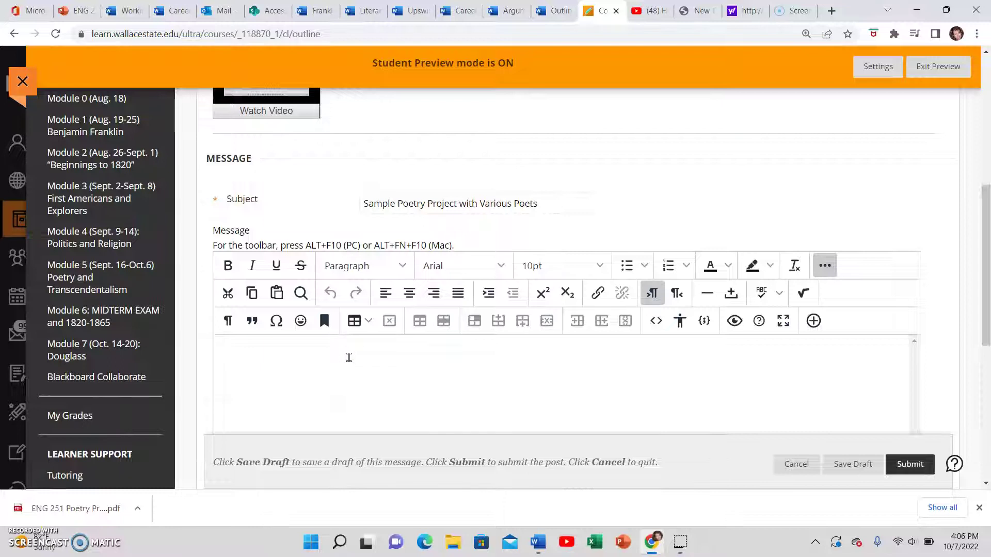
{"action": "left_click", "coordinate": [814, 321]}
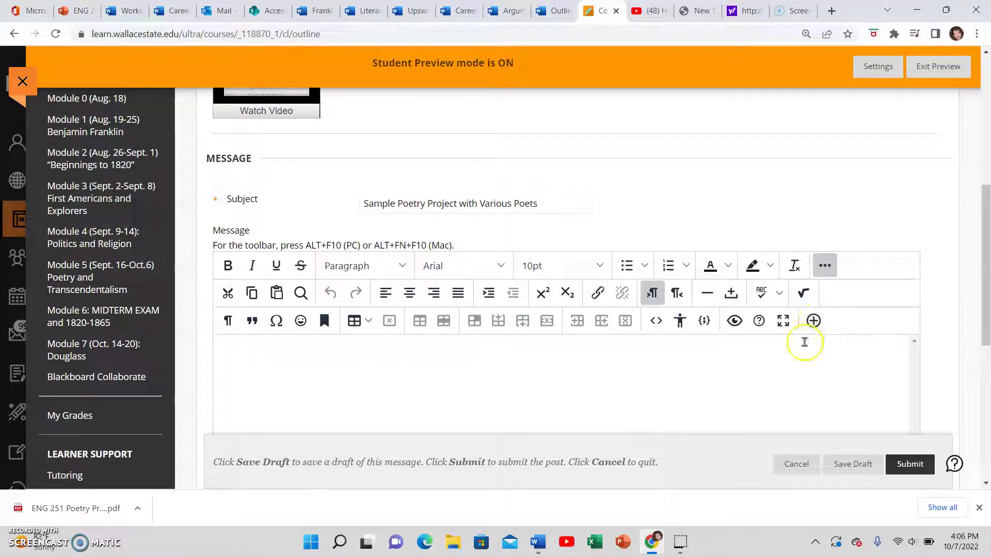
{"action": "left_click", "coordinate": [814, 321]}
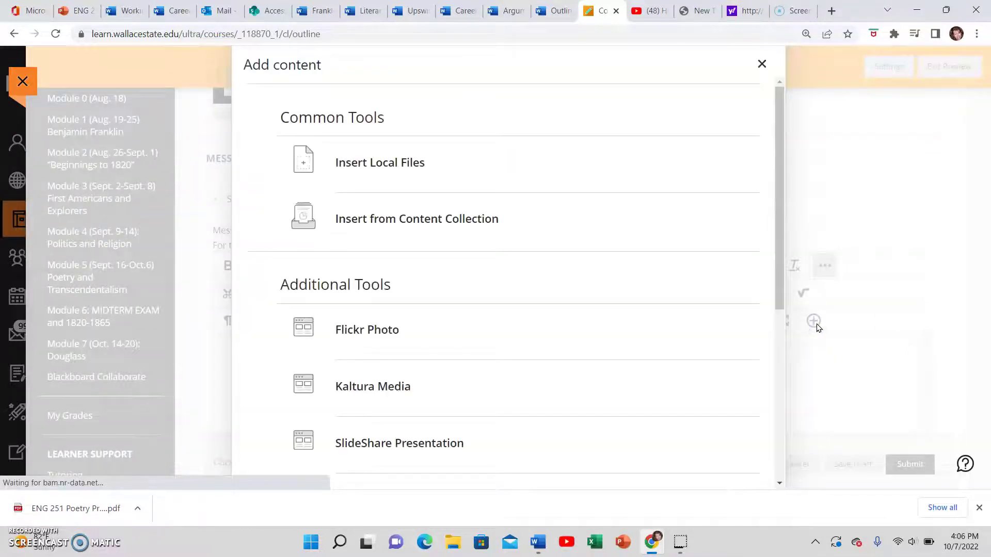
{"action": "scroll", "coordinate": [494, 263], "scroll_direction": "down", "scroll_amount": 6}
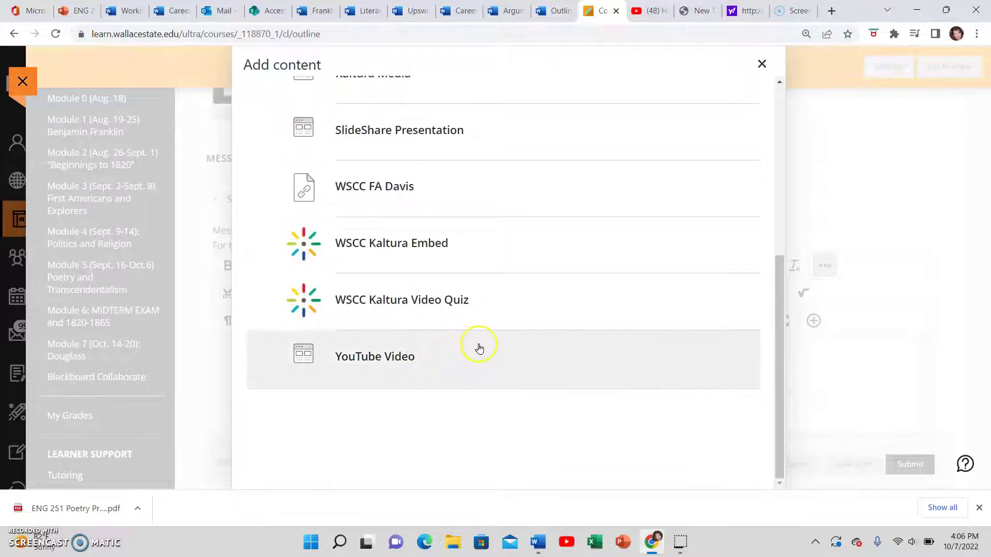
{"action": "scroll", "coordinate": [479, 348], "scroll_direction": "up", "scroll_amount": 6}
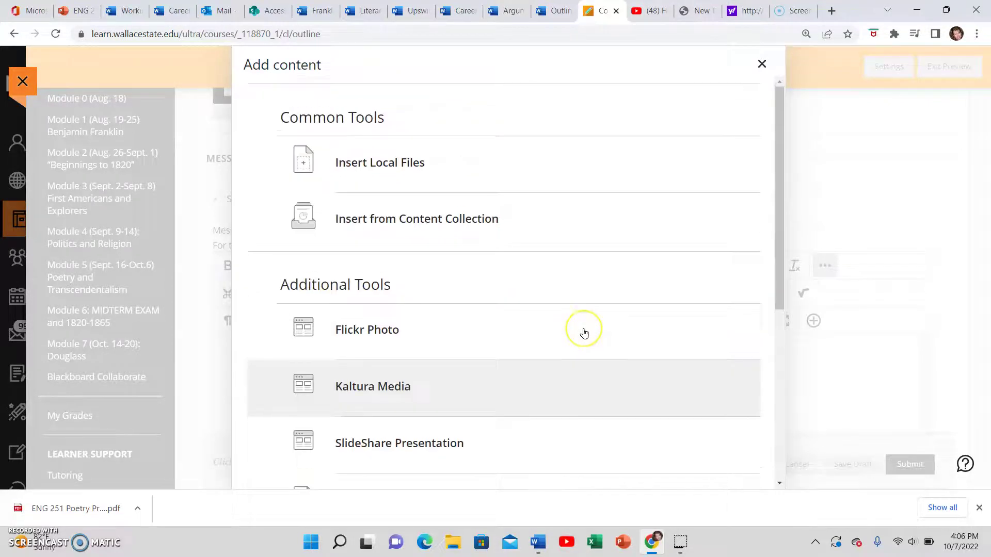
Dismiss Add content, erase the test word 'Text' from the message, and submit the thread
{"action": "left_click", "coordinate": [762, 64]}
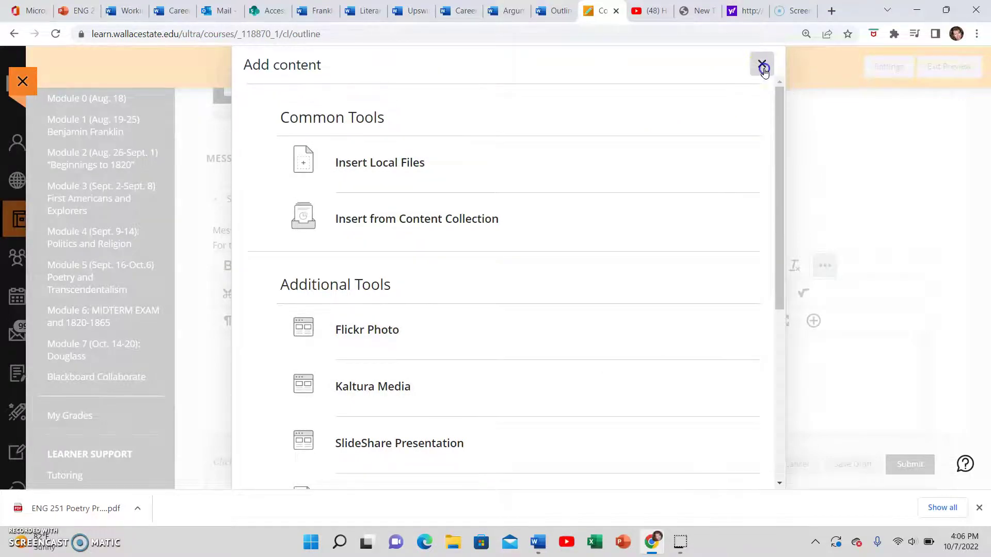
{"action": "scroll", "coordinate": [666, 330], "scroll_direction": "down", "scroll_amount": 1}
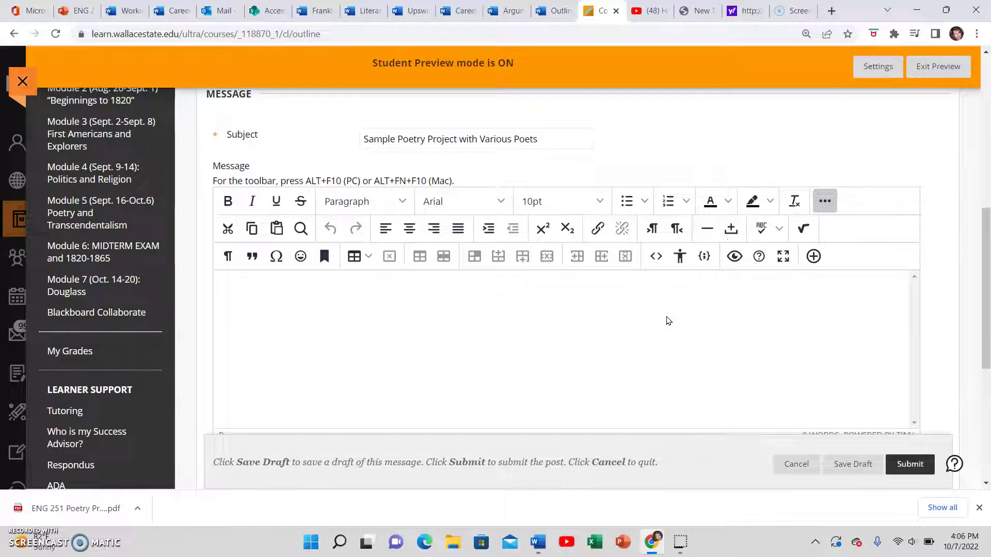
{"action": "left_click", "coordinate": [669, 321]}
{"action": "type", "text": "Text"}
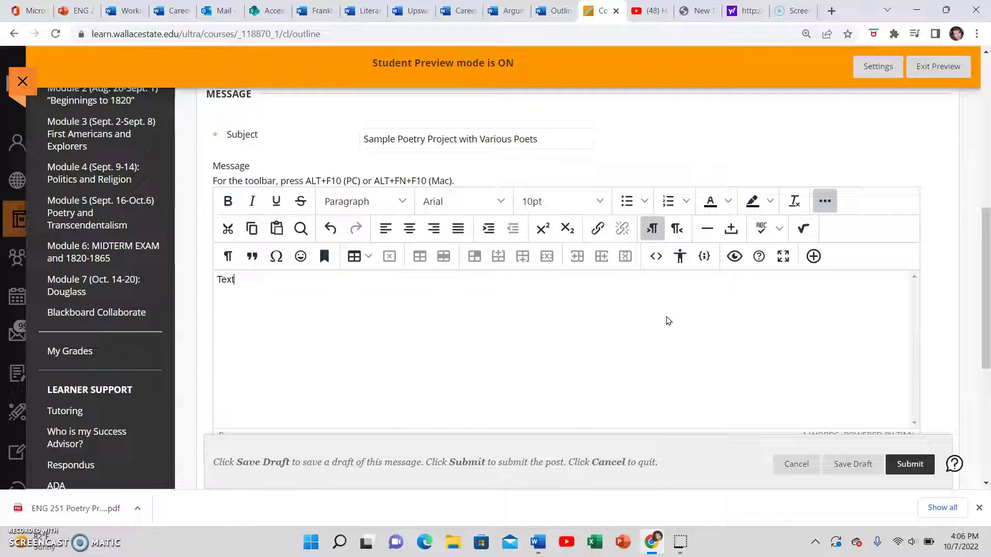
{"action": "key", "text": "BackSpace"}
{"action": "key", "text": "BackSpace"}
{"action": "key", "text": "BackSpace"}
{"action": "key", "text": "BackSpace"}
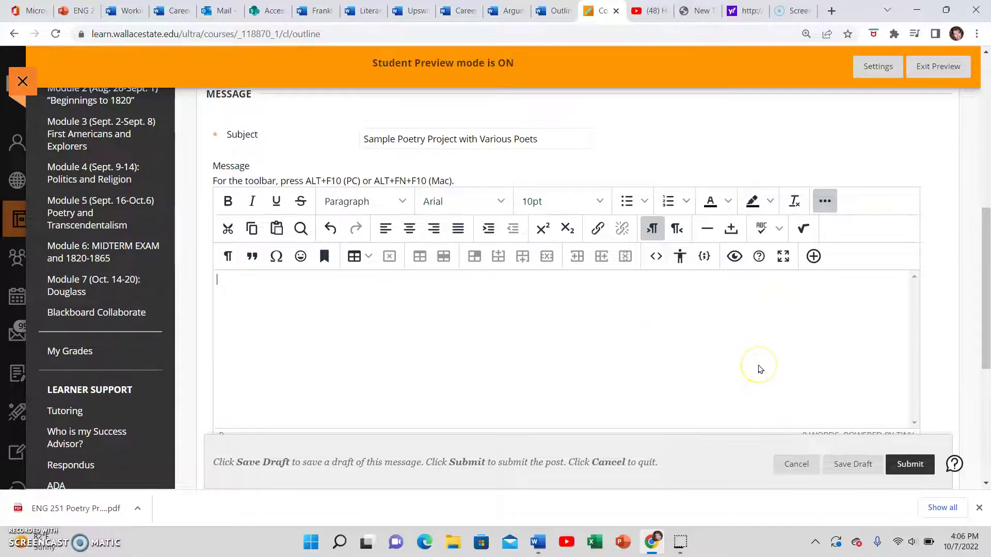
{"action": "scroll", "coordinate": [759, 367], "scroll_direction": "down", "scroll_amount": 1}
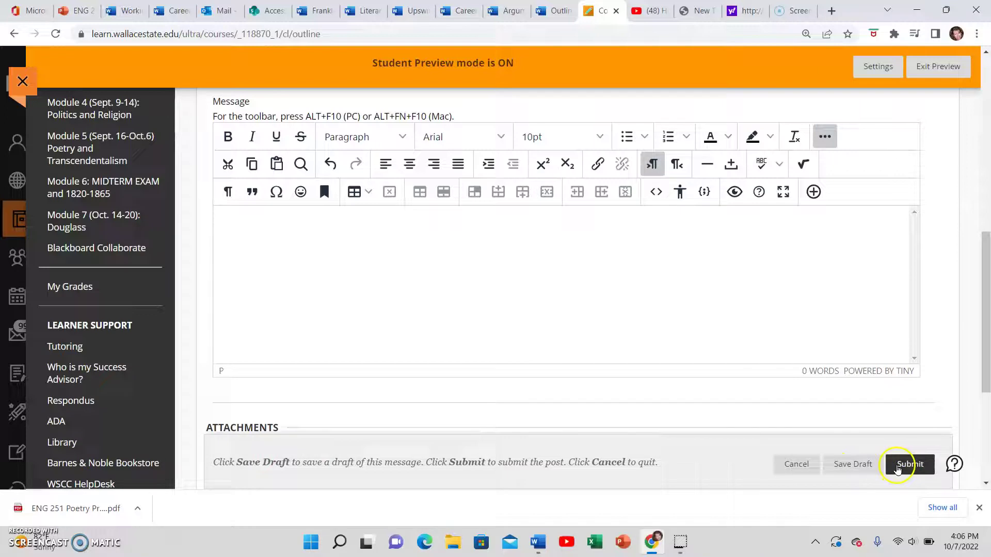
{"action": "left_click", "coordinate": [897, 467]}
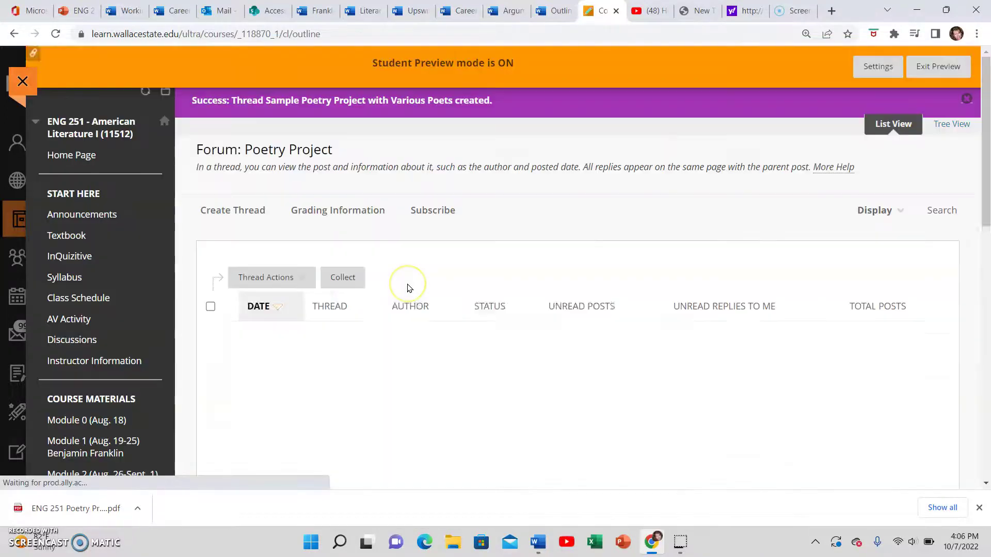